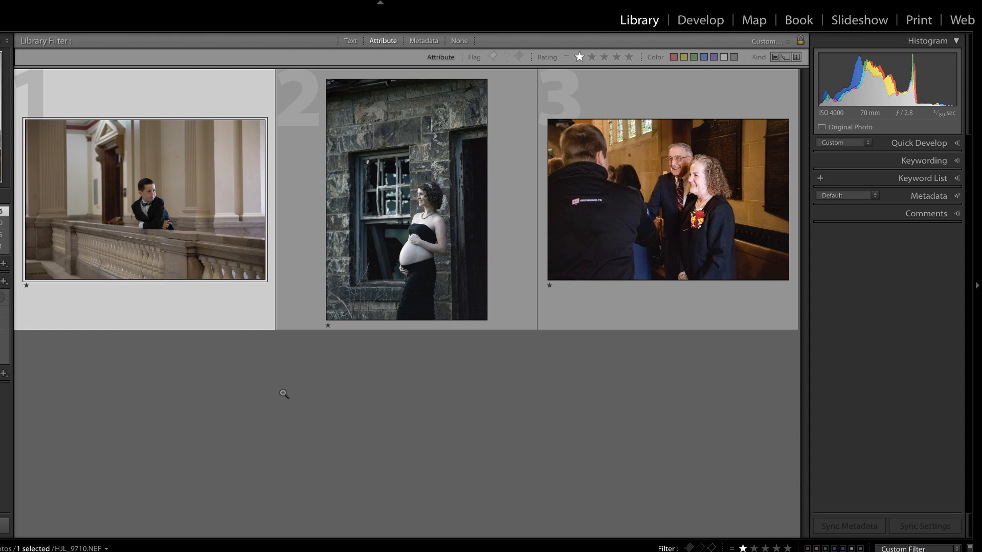
# - Switch the selected boy-at-railing photo into the Develop module
pyautogui.press('d')
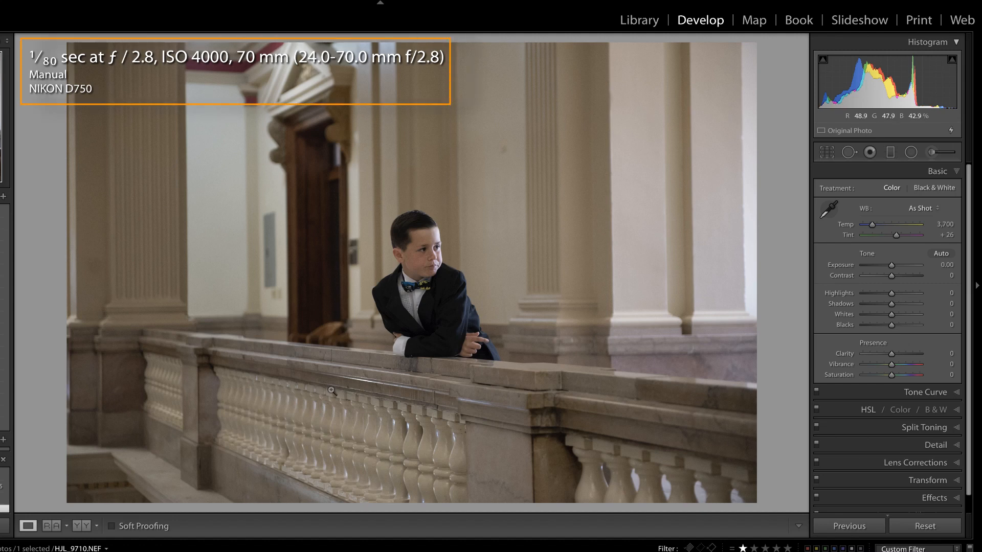
# - Zoom the boy photo to 1:1 and expand the Detail panel
pyautogui.click(529, 326)
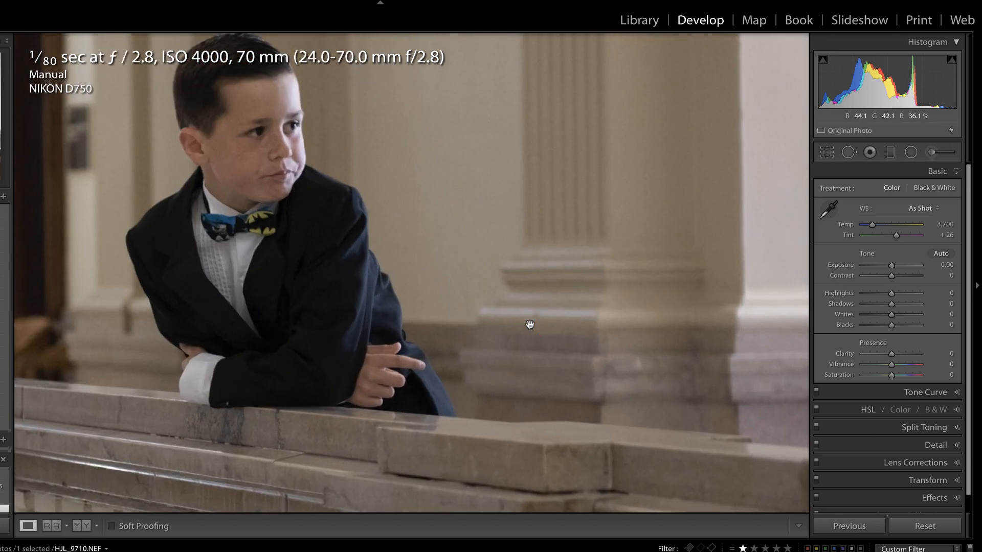
pyautogui.click(956, 156)
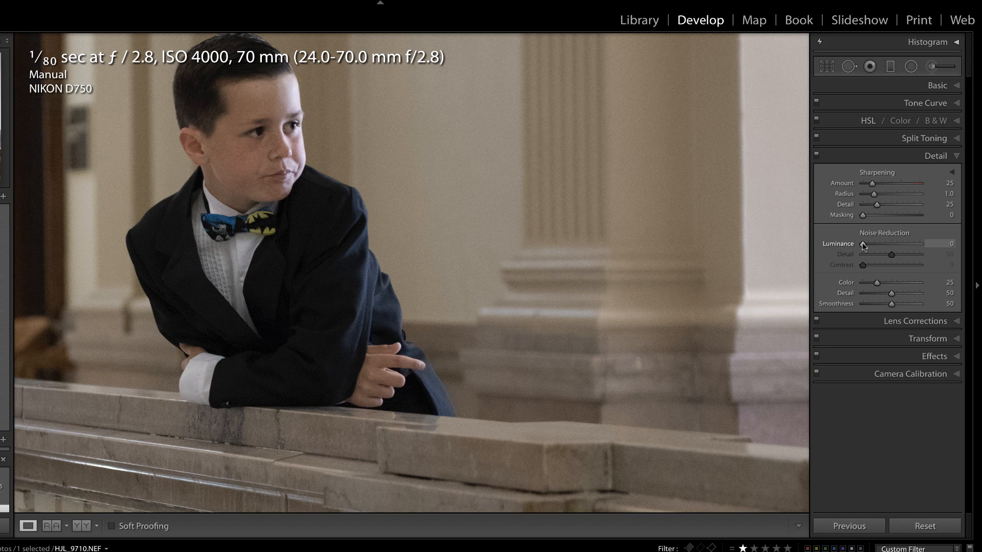
# - Set Noise Reduction Luminance to 56, checking the grain in the Alt greyscale preview
pyautogui.moveTo(863, 246); pyautogui.dragTo(903, 244)
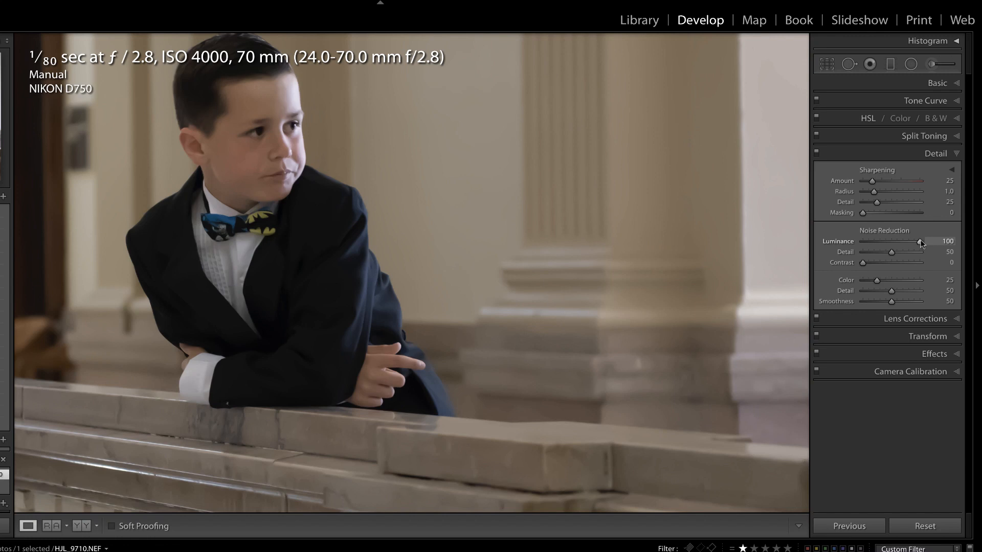
pyautogui.press('alt')
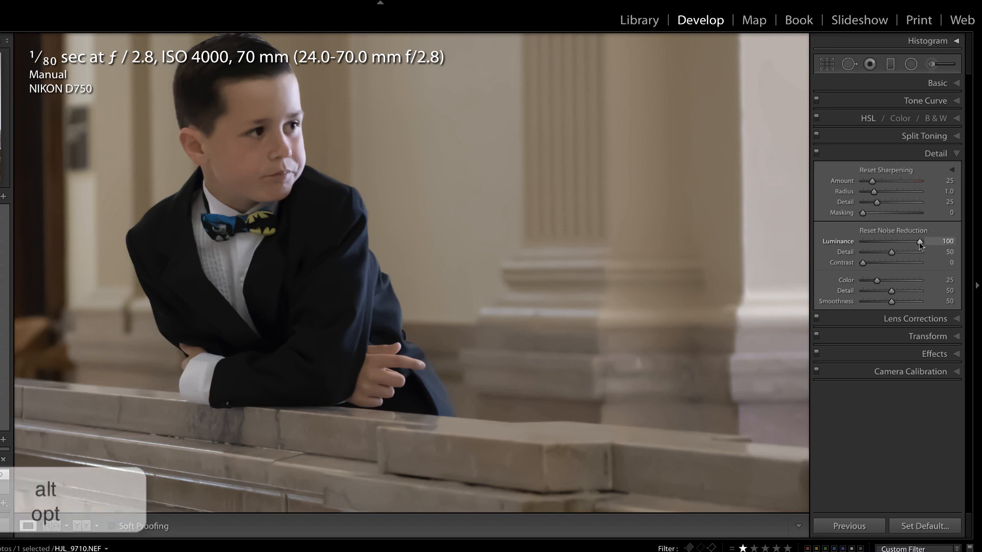
pyautogui.moveTo(919, 241); pyautogui.dragTo(875, 243)
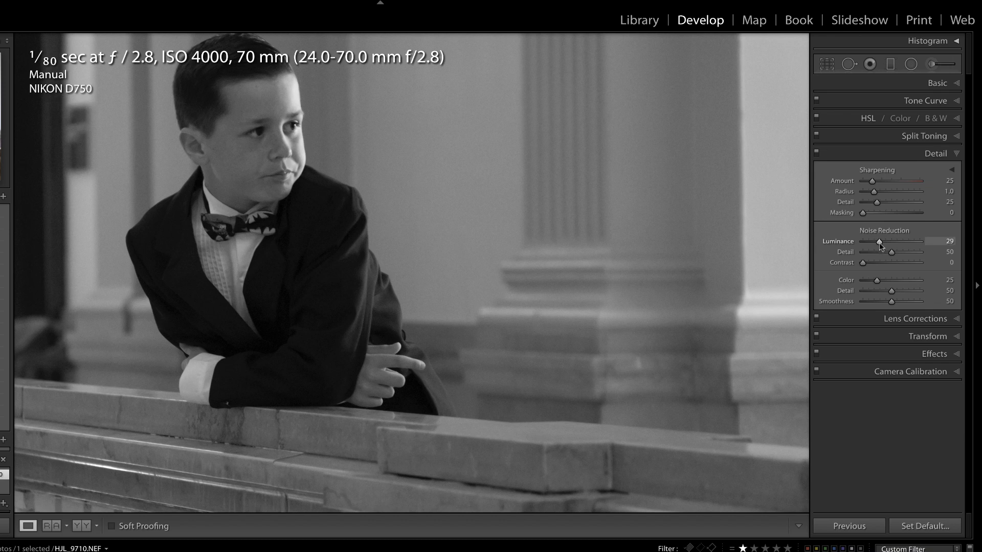
pyautogui.moveTo(879, 243)
pyautogui.mouseDown()
pyautogui.moveTo(898, 240)
pyautogui.moveTo(873, 254)
pyautogui.mouseUp()
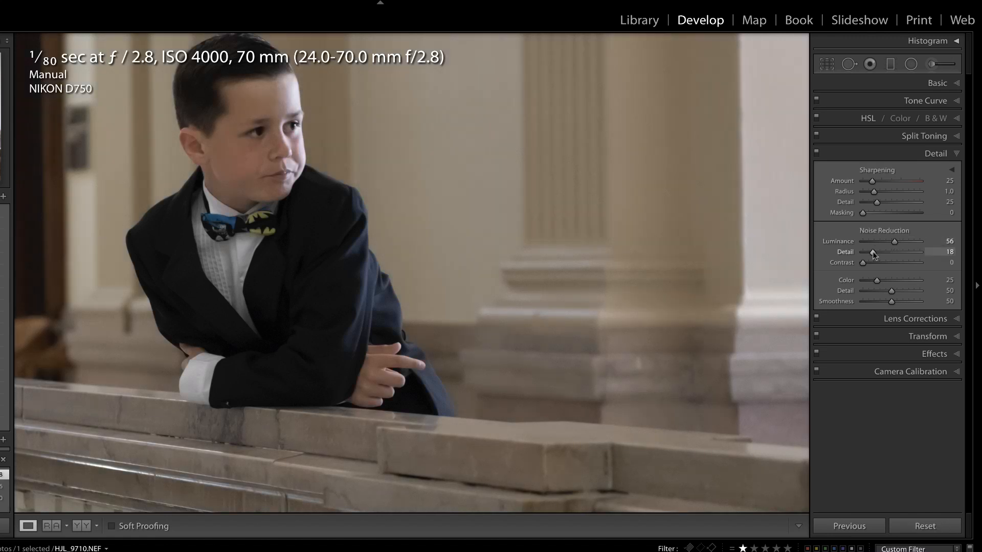
# - Set noise reduction Detail to 65 and Contrast to 10 in the greyscale preview
pyautogui.press('alt')
pyautogui.press('alt')
pyautogui.moveTo(874, 254); pyautogui.dragTo(919, 245)
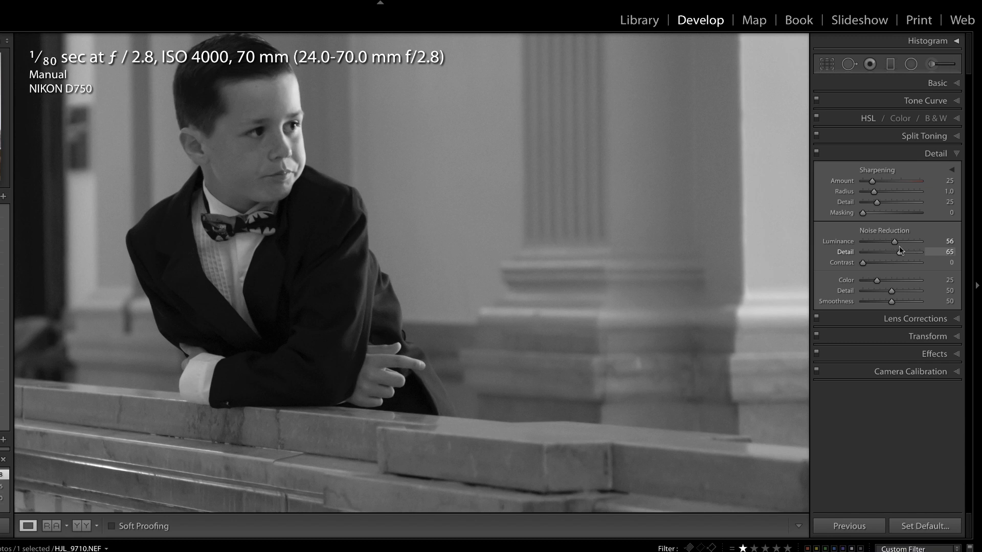
pyautogui.press('alt')
pyautogui.moveTo(863, 263); pyautogui.dragTo(889, 262)
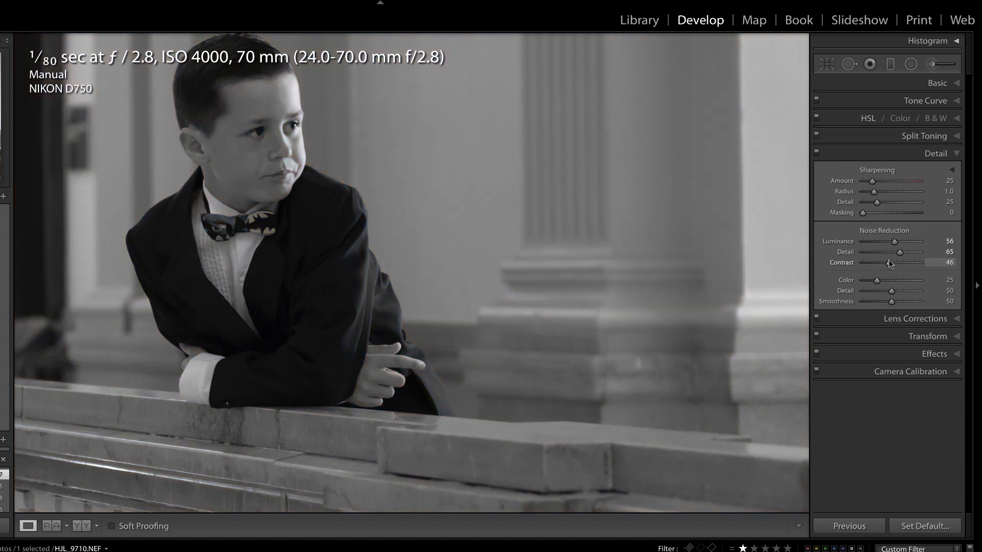
pyautogui.moveTo(888, 261); pyautogui.dragTo(907, 257)
pyautogui.moveTo(906, 254); pyautogui.dragTo(864, 256)
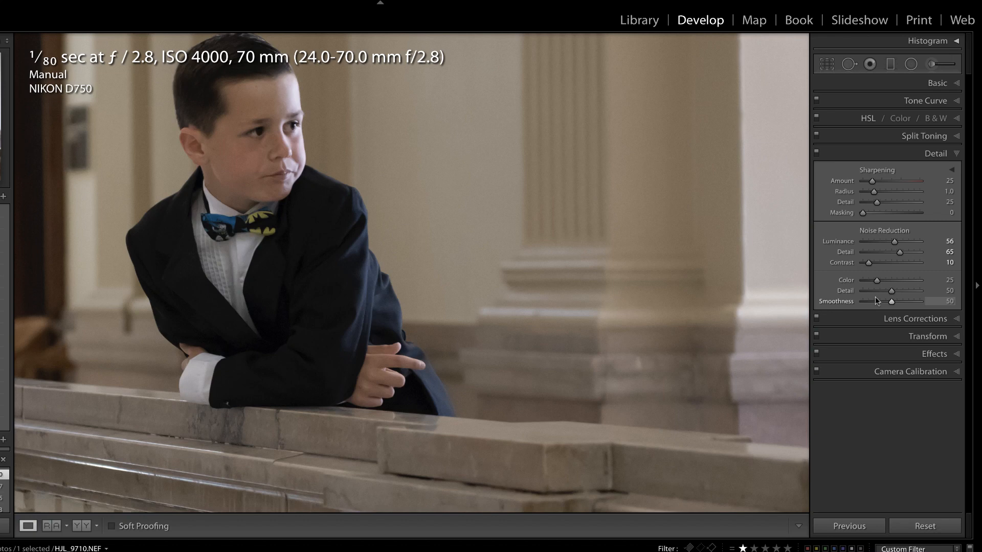
# - Compare the noise-reduced sleeve and wall at 1:1 against the Before view
pyautogui.press('\\')
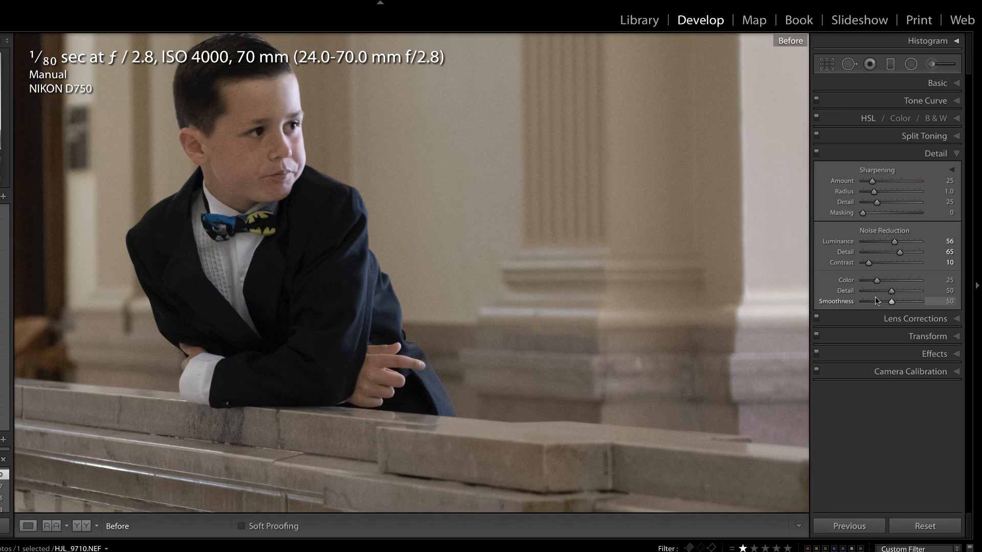
pyautogui.press('\\')
pyautogui.click(643, 331)
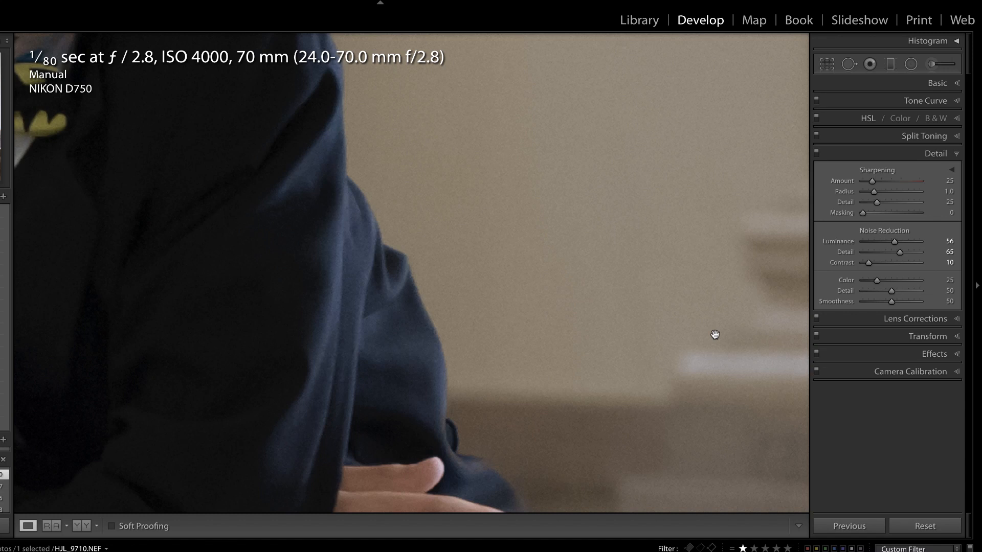
pyautogui.press('\\')
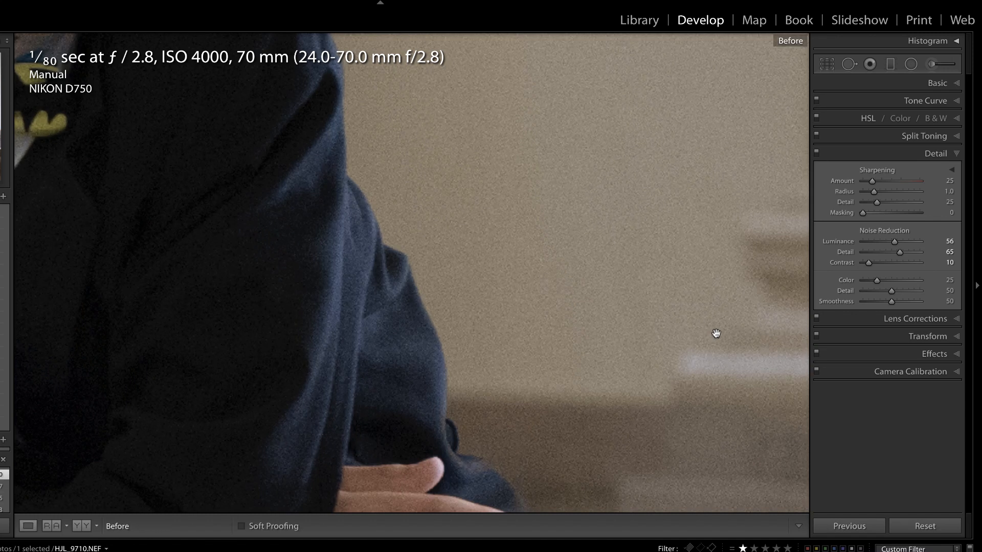
pyautogui.press('\\')
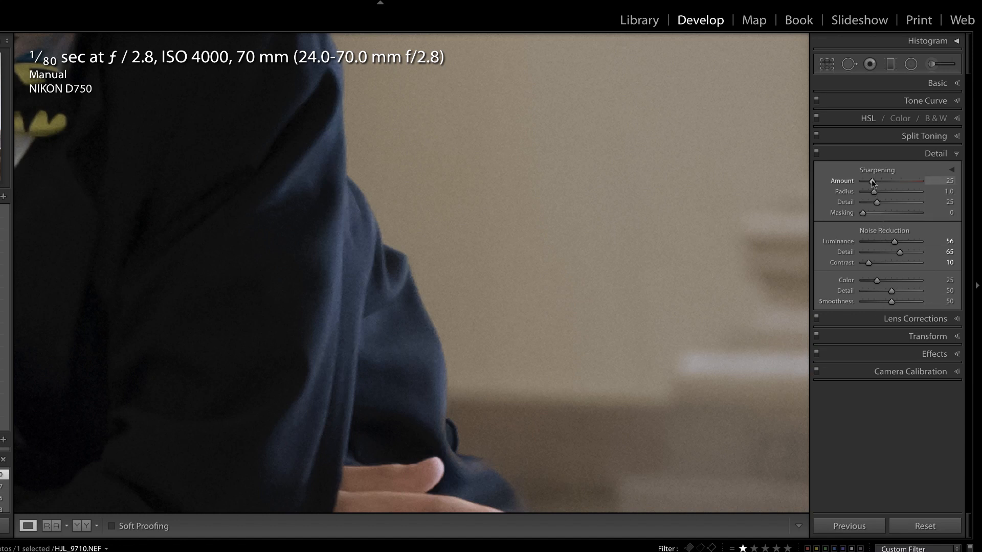
# - Set Sharpening Amount 80 and Radius 1.2, resetting Detail to its default 25
pyautogui.moveTo(872, 182); pyautogui.dragTo(906, 193)
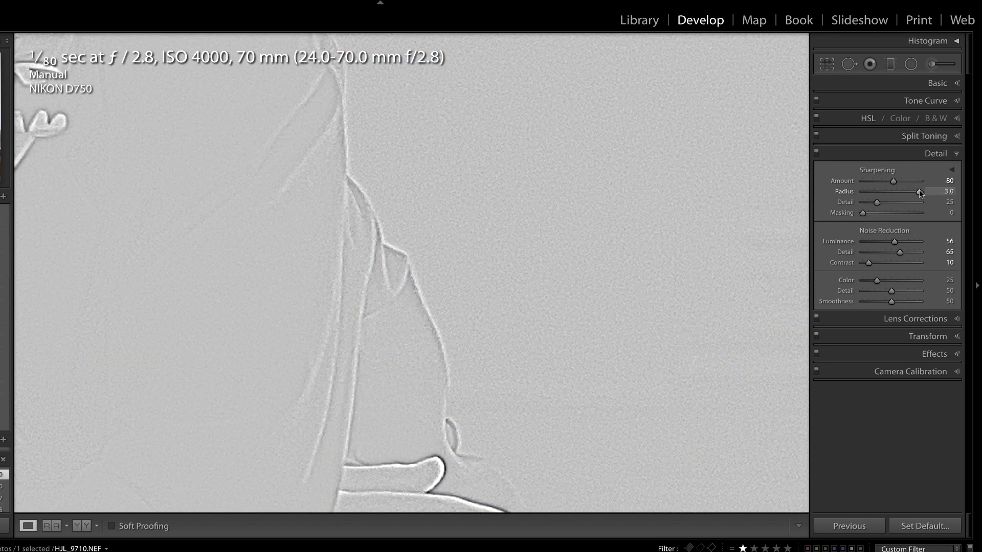
pyautogui.moveTo(919, 194); pyautogui.dragTo(968, 199)
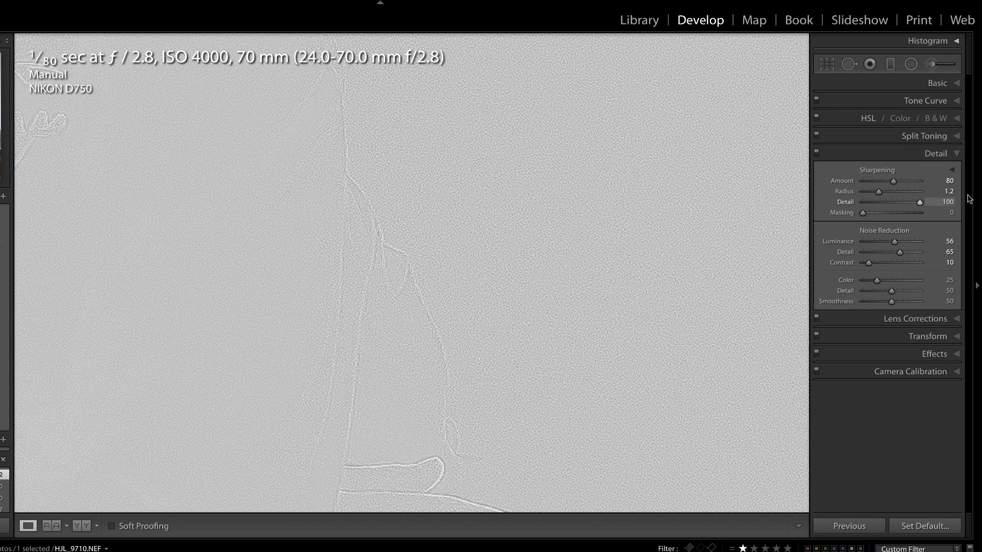
pyautogui.moveTo(969, 198); pyautogui.dragTo(840, 206)
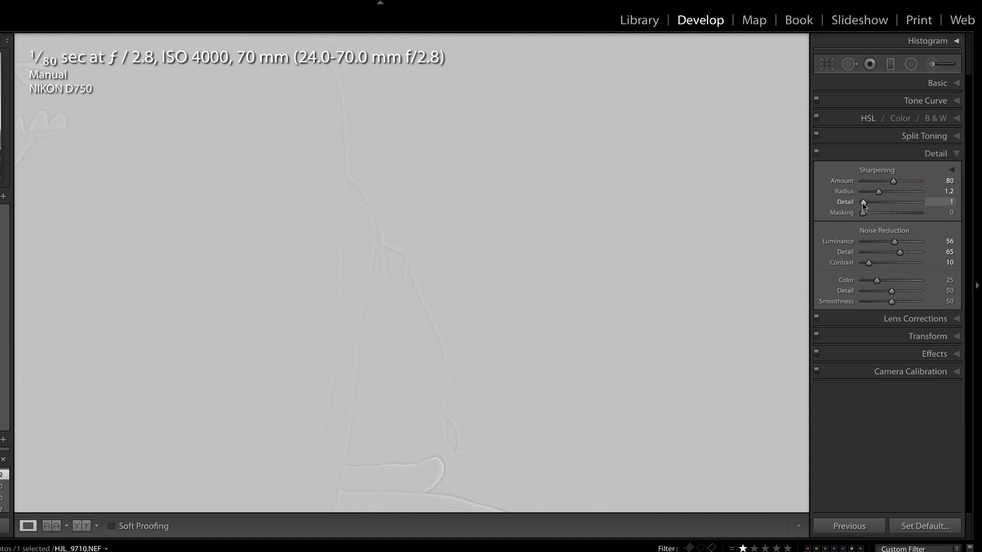
pyautogui.moveTo(863, 203); pyautogui.dragTo(868, 204)
pyautogui.moveTo(866, 201); pyautogui.dragTo(864, 202)
pyautogui.doubleClick(864, 202)
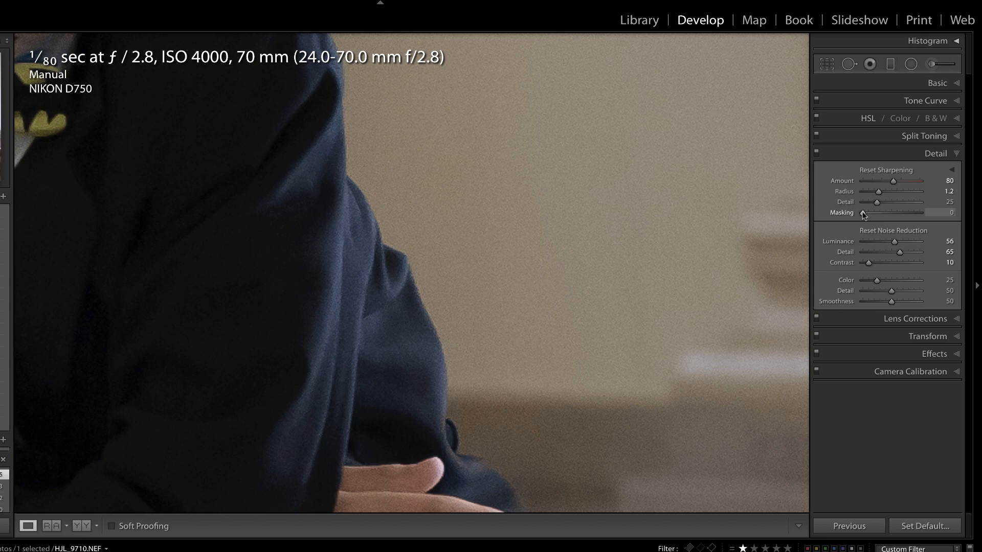
# - Raise Sharpening Masking to 88 while previewing the edge mask
pyautogui.moveTo(863, 213); pyautogui.dragTo(883, 214)
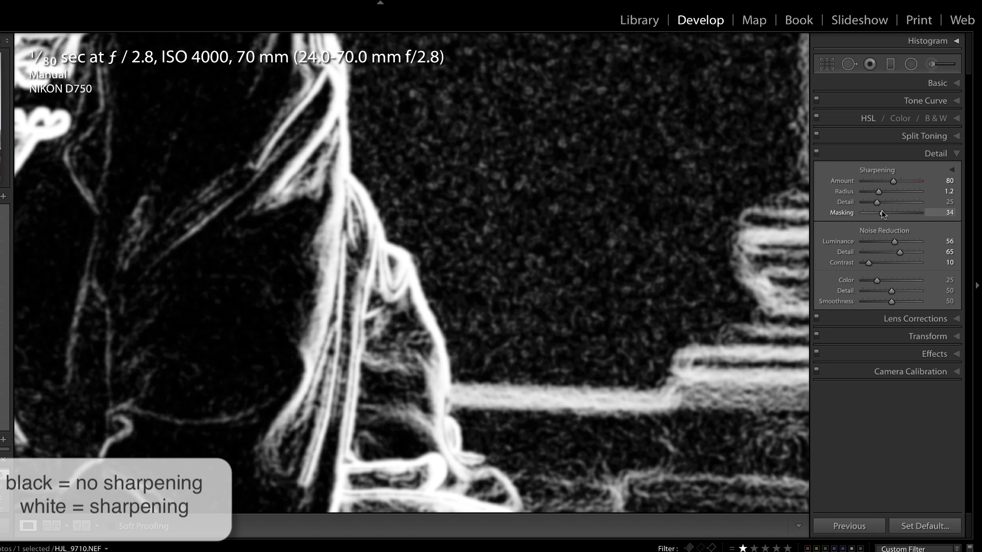
pyautogui.moveTo(882, 212); pyautogui.dragTo(910, 209)
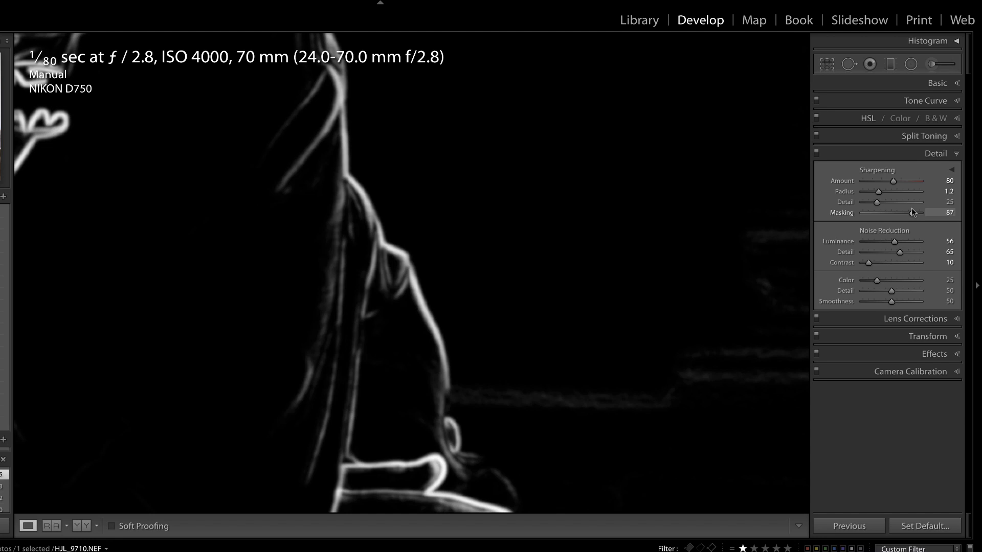
pyautogui.moveTo(912, 207)
pyautogui.mouseDown()
pyautogui.moveTo(888, 210)
pyautogui.moveTo(910, 206)
pyautogui.mouseUp()
pyautogui.moveTo(912, 204); pyautogui.dragTo(912, 205)
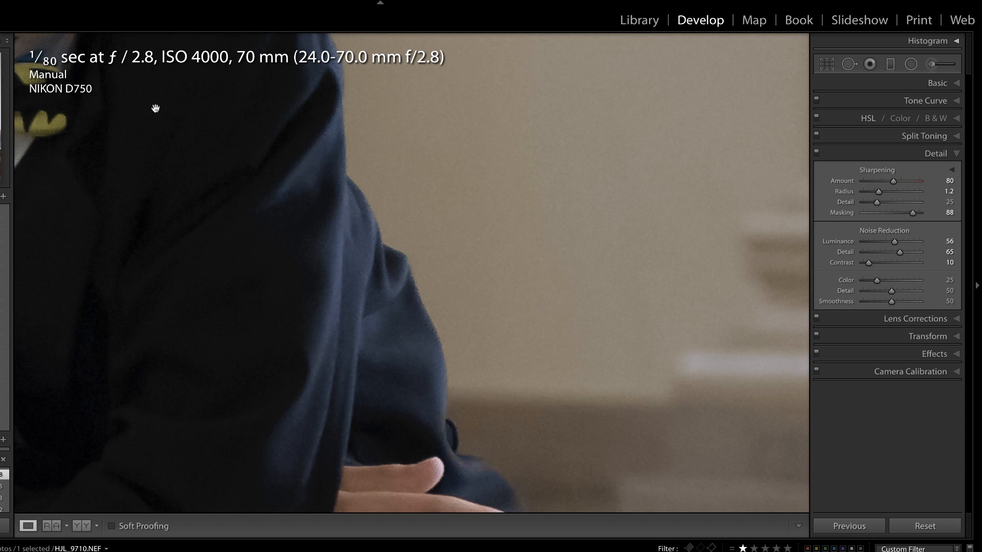
# - Compare the edited boy photo with its original, whole and on the face, then advance
pyautogui.click(760, 355)
pyautogui.press('\\')
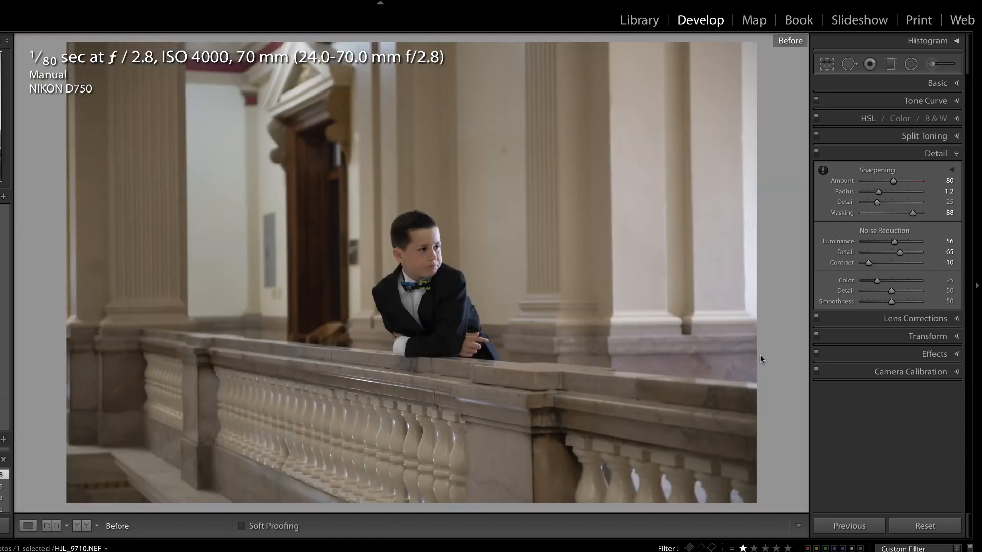
pyautogui.press('\\')
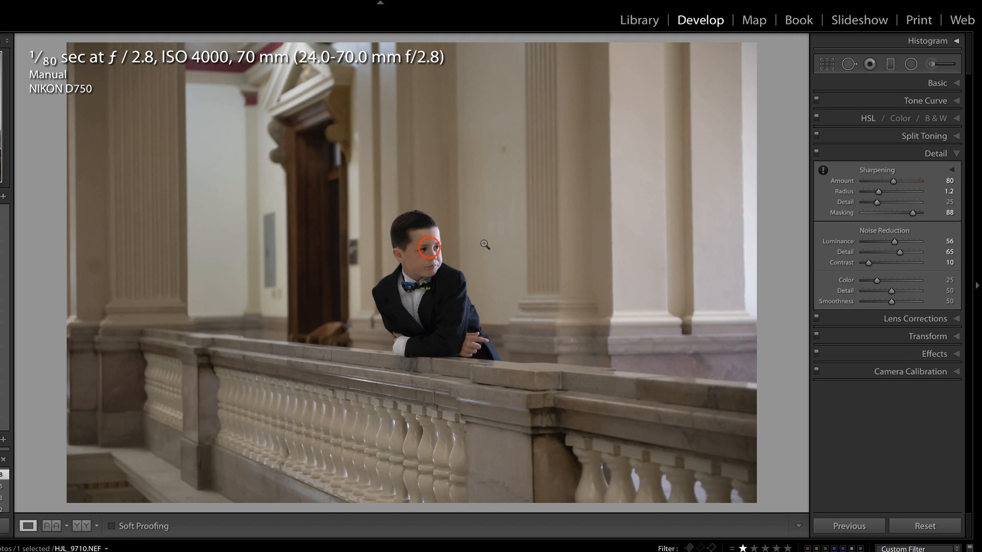
pyautogui.click(432, 245)
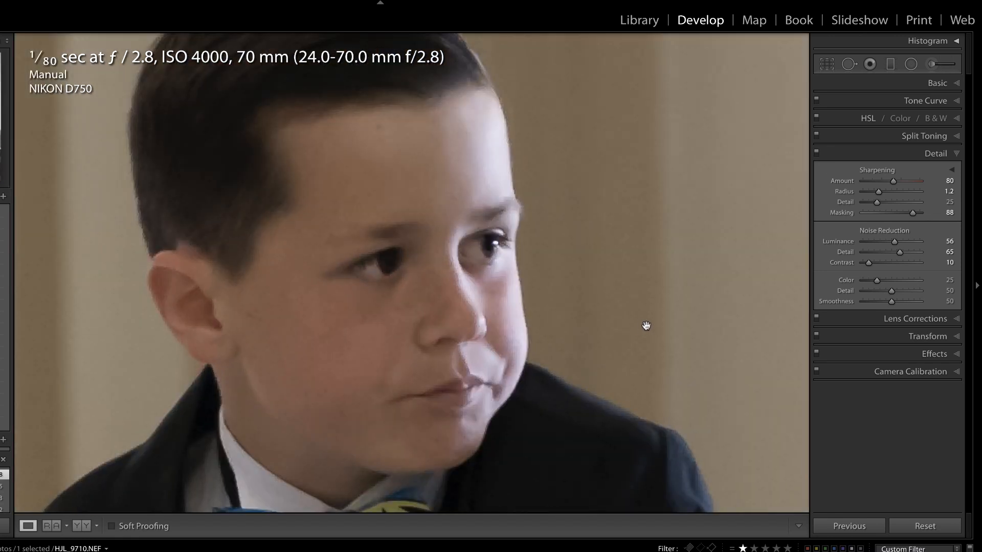
pyautogui.press('\\')
pyautogui.press('\\')
pyautogui.click(646, 326)
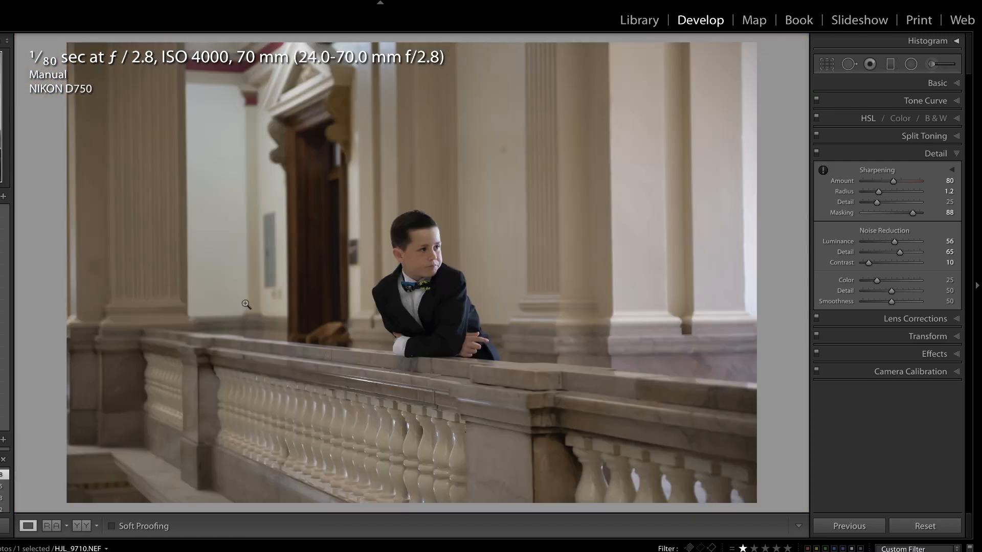
pyautogui.press('Right')
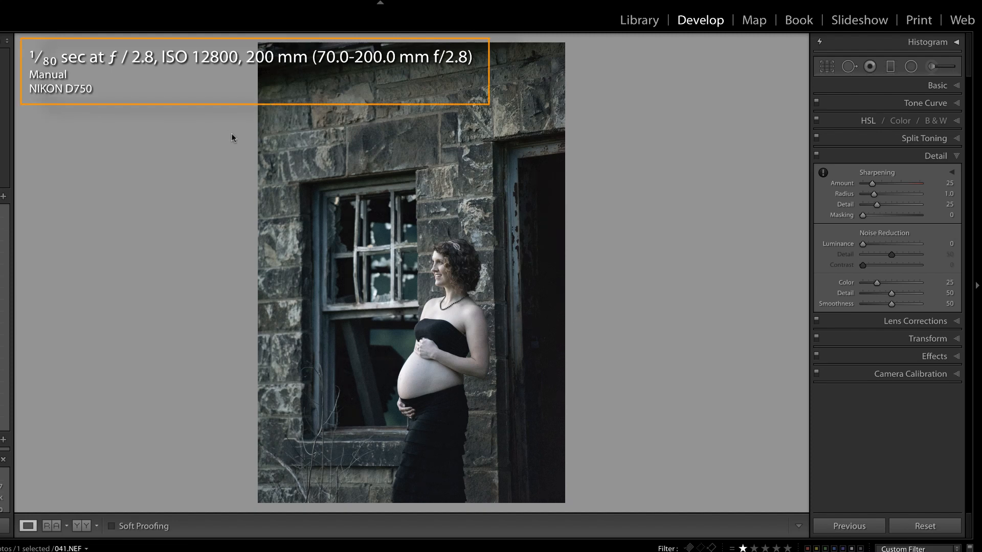
# - Zoom in on the maternity photo and add luminance noise reduction with Contrast 1
pyautogui.press('z')
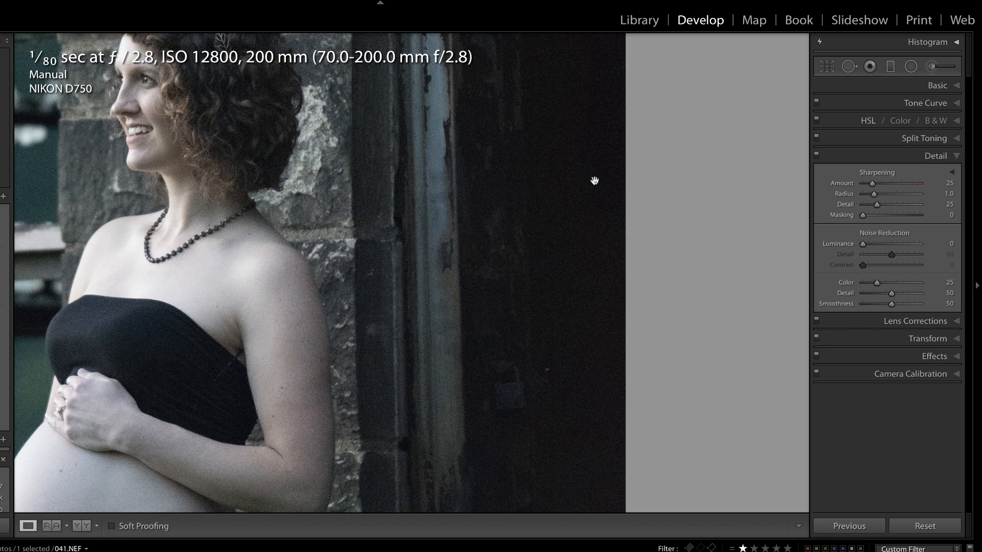
pyautogui.click(863, 244)
pyautogui.moveTo(862, 244); pyautogui.dragTo(903, 240)
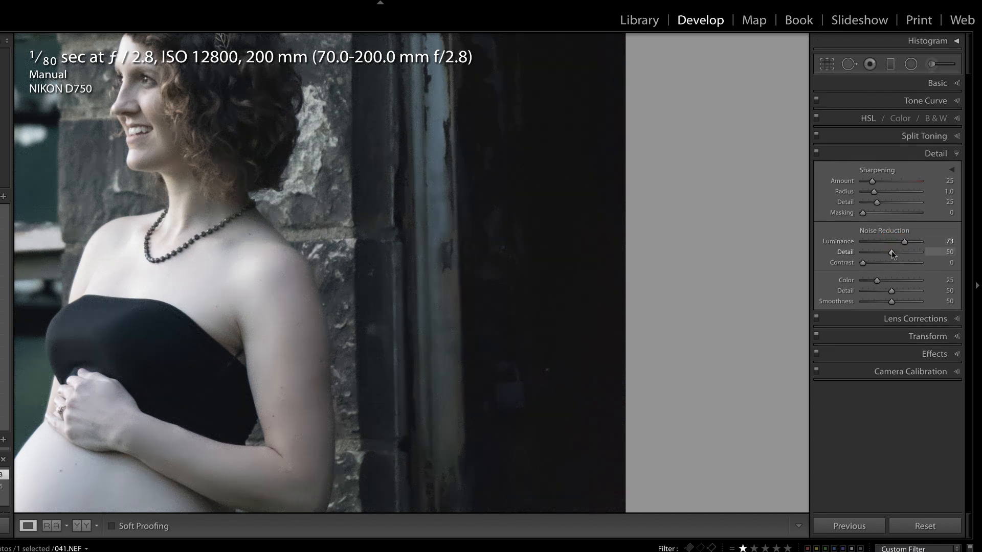
pyautogui.moveTo(863, 262); pyautogui.dragTo(863, 262)
pyautogui.press('\\')
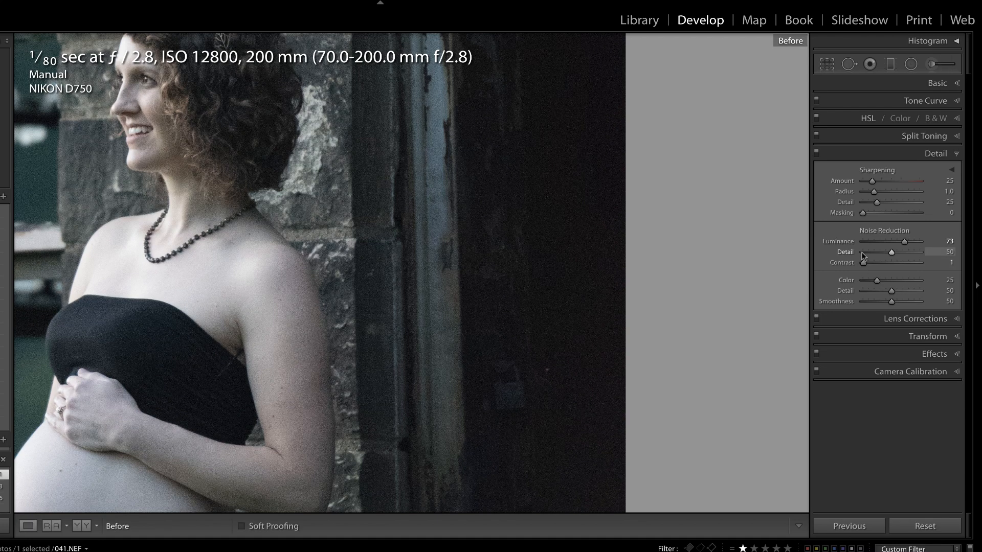
pyautogui.press('\\')
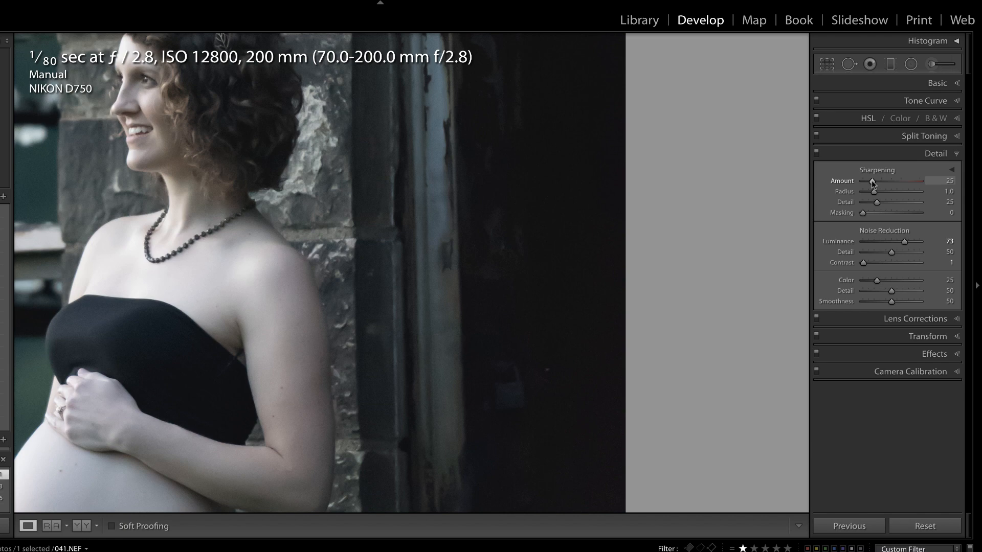
# - Sharpen with Amount 105 and Masking 100, comparing against the original close up and full view
pyautogui.press('alt')
pyautogui.moveTo(874, 180); pyautogui.dragTo(902, 184)
pyautogui.moveTo(863, 212); pyautogui.dragTo(919, 212)
pyautogui.press('\\')
pyautogui.press('\\')
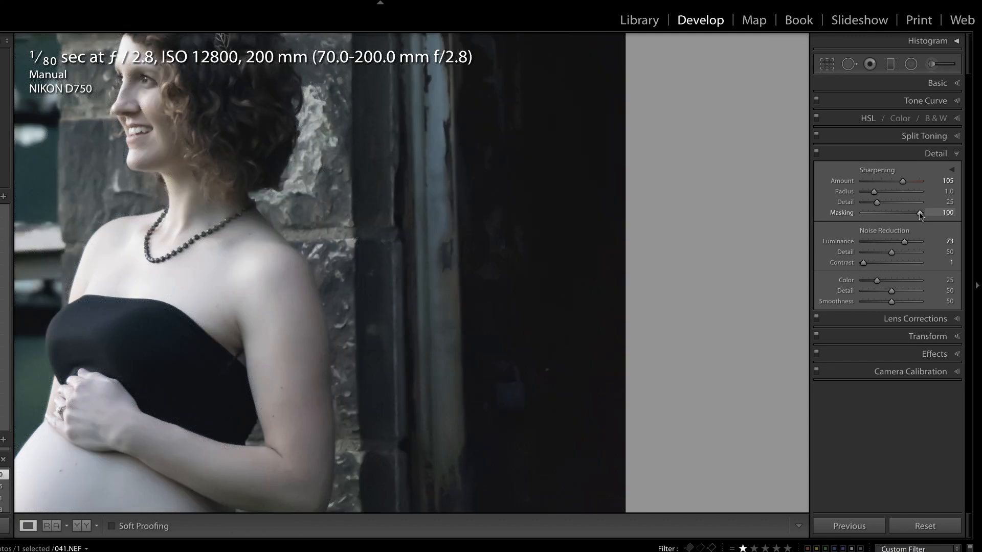
pyautogui.press('z')
pyautogui.press('\\')
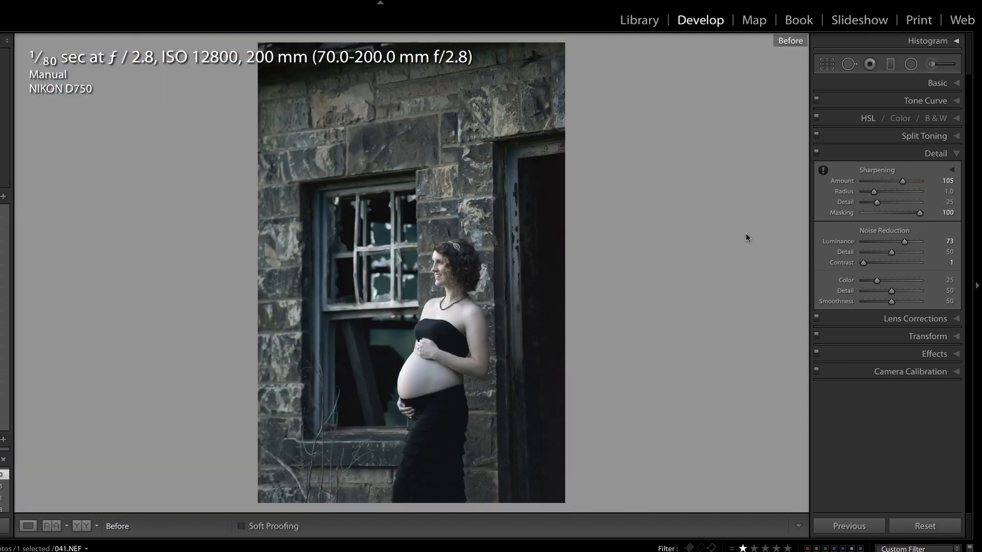
pyautogui.press('\\')
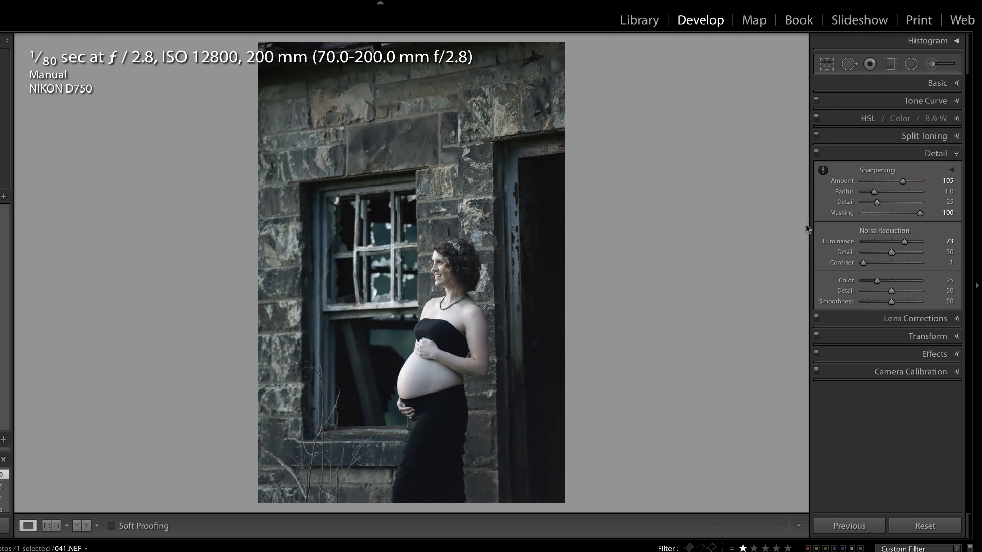
# - Ease Luminance down to 59 and move on to the ISO 8000 church photo
pyautogui.click(904, 241)
pyautogui.moveTo(904, 242); pyautogui.dragTo(898, 244)
pyautogui.press('Right')
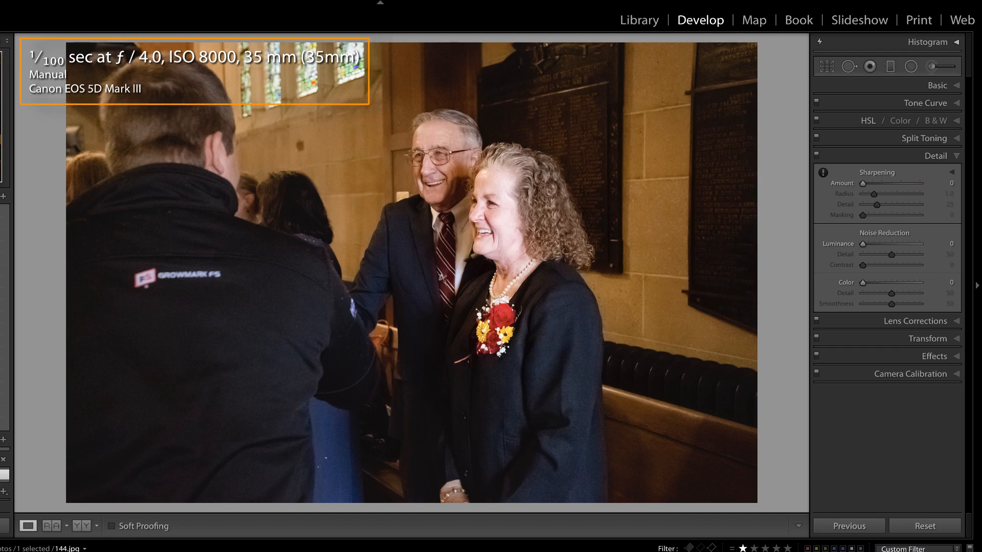
# - At 1:1, set Luminance 72, Sharpening Amount 133 and Masking 88, then compare and fit
pyautogui.click(558, 302)
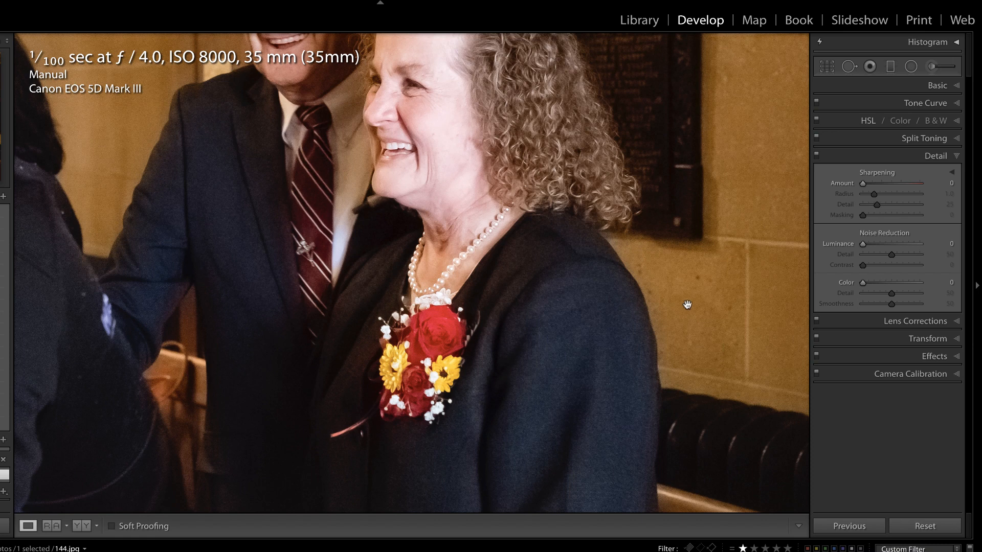
pyautogui.moveTo(862, 244); pyautogui.dragTo(904, 246)
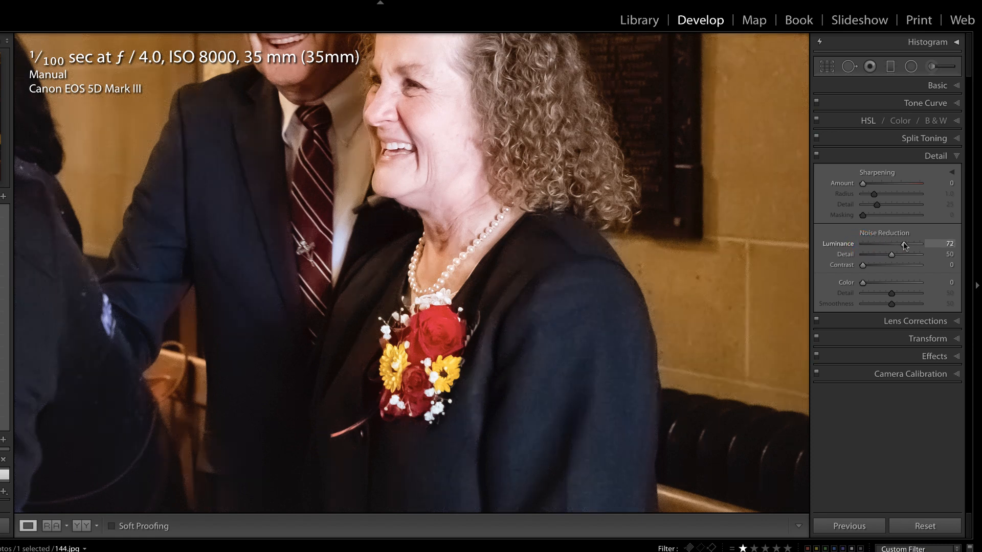
pyautogui.moveTo(863, 183); pyautogui.dragTo(903, 179)
pyautogui.moveTo(863, 213); pyautogui.dragTo(914, 215)
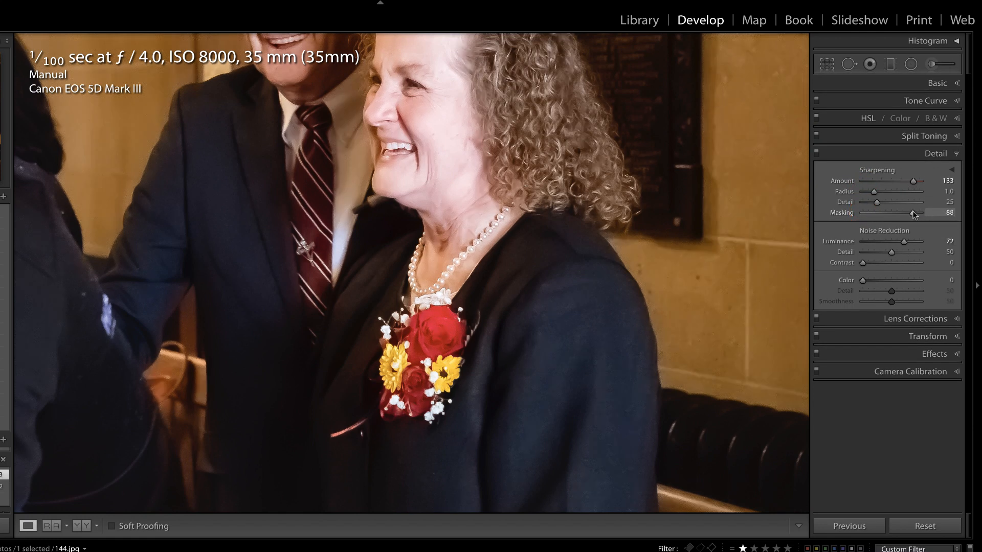
pyautogui.press('\\')
pyautogui.press('\\')
pyautogui.press('\\')
pyautogui.press('\\')
pyautogui.click(549, 211)
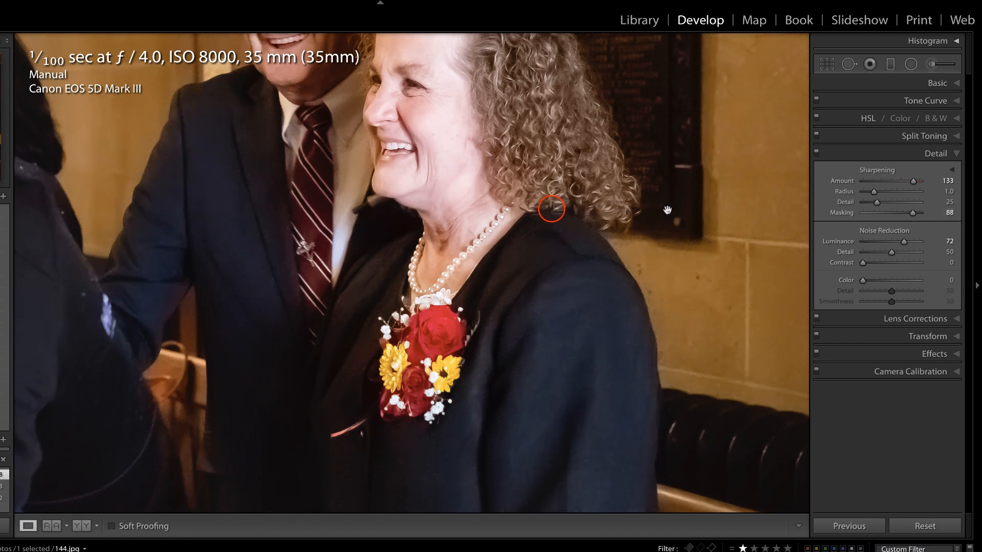
pyautogui.click(552, 209)
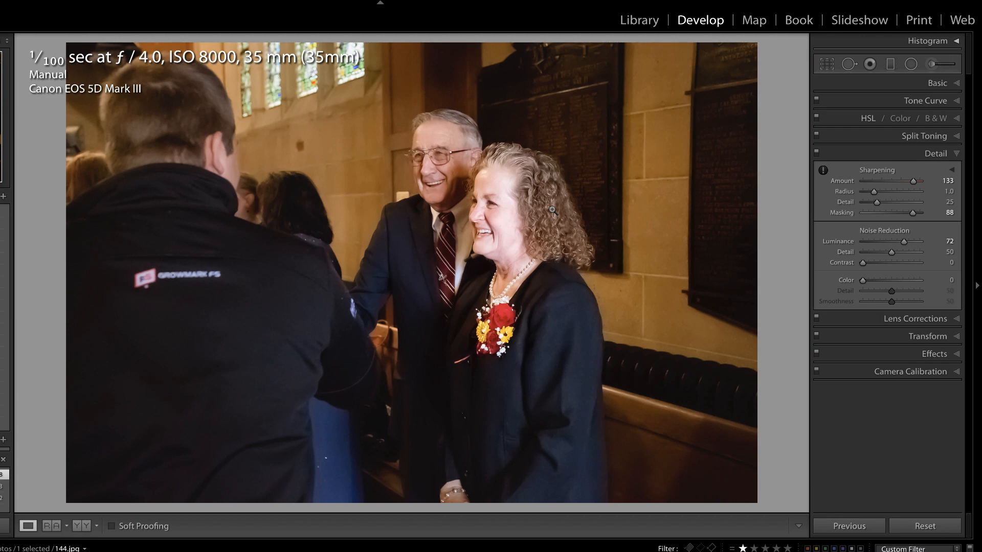